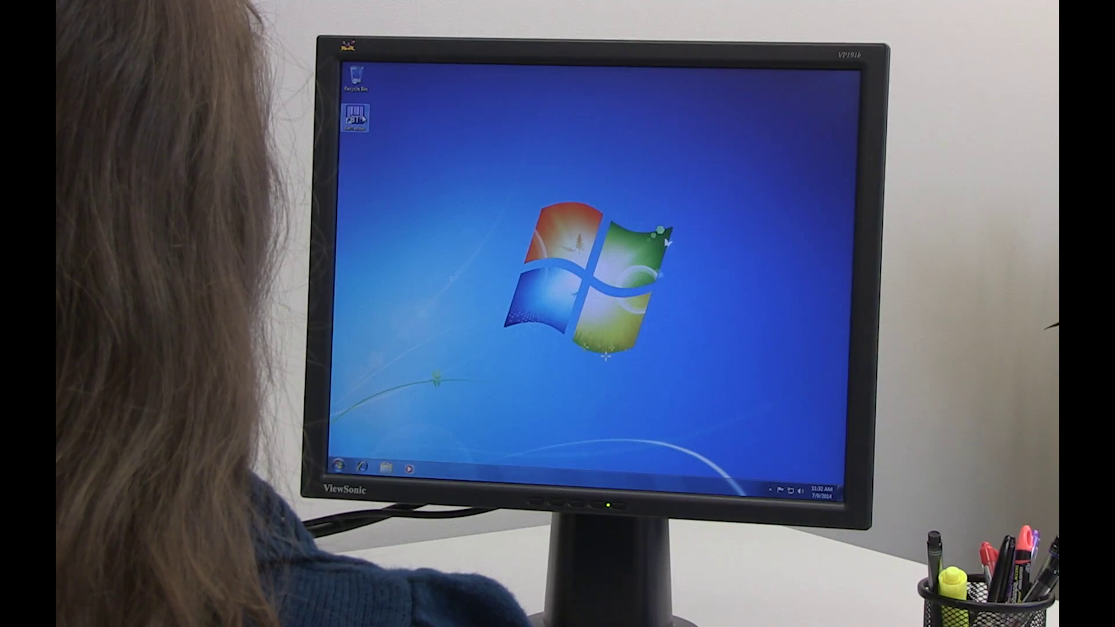
# Launch BarTender and print labels from the Print dialog and the Print Wizard data entry form.
pyautogui.doubleClick(355, 118)
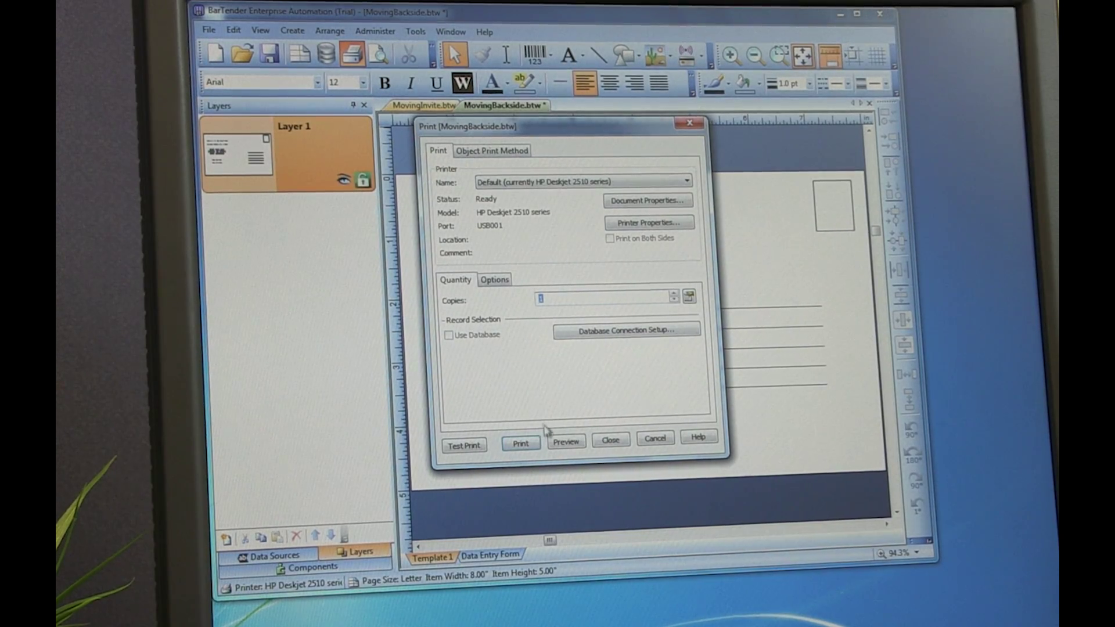
pyautogui.click(538, 444)
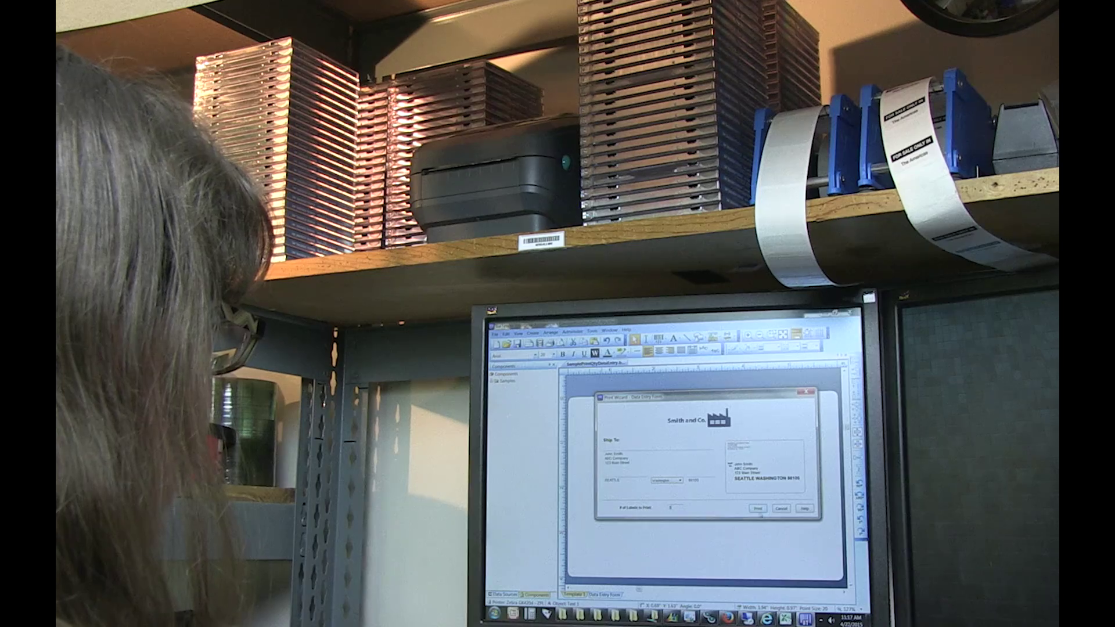
pyautogui.click(760, 511)
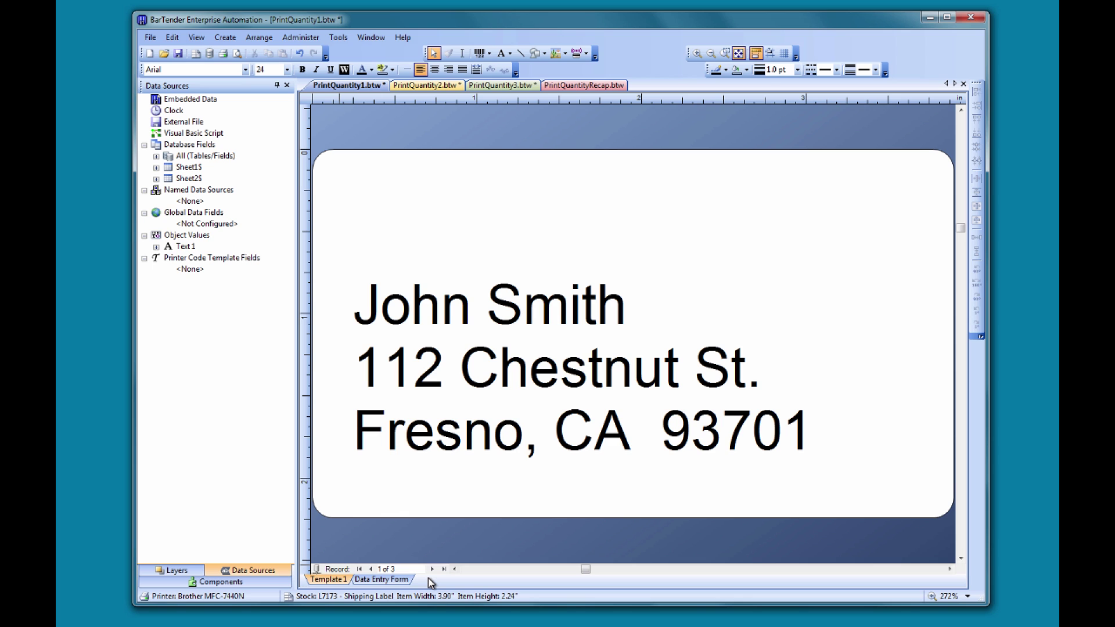
pyautogui.click(432, 569)
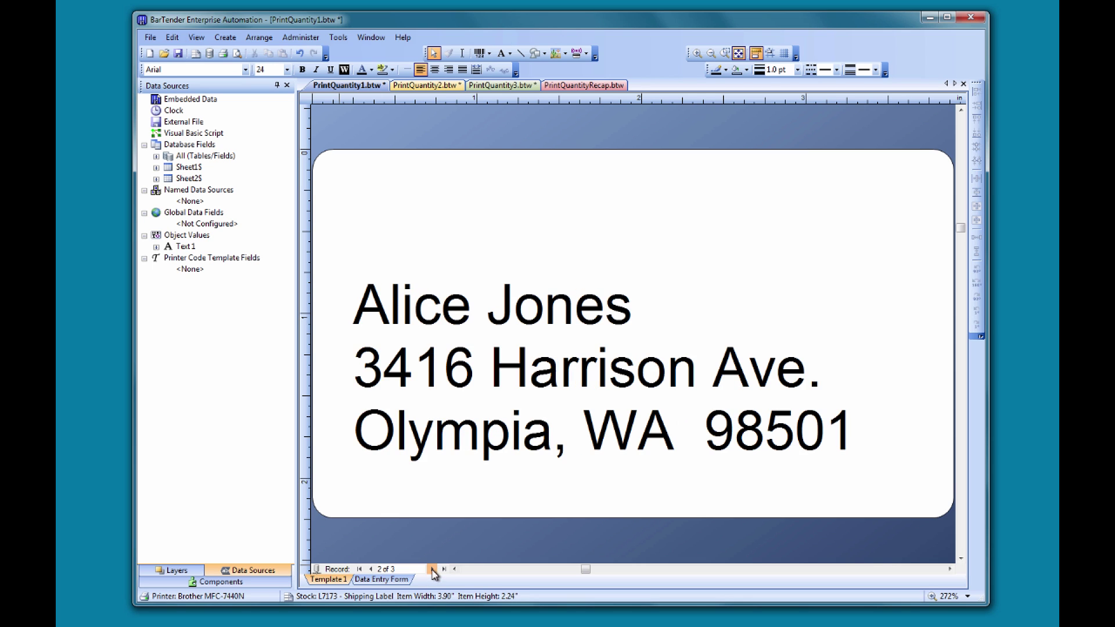
pyautogui.click(432, 569)
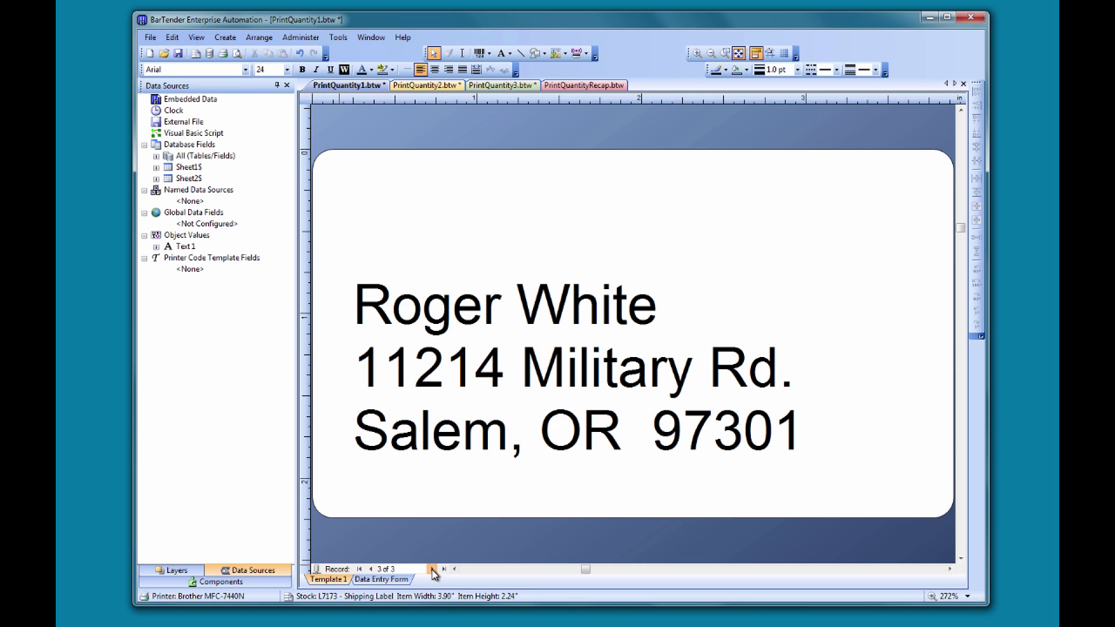
pyautogui.click(371, 569)
pyautogui.click(371, 569)
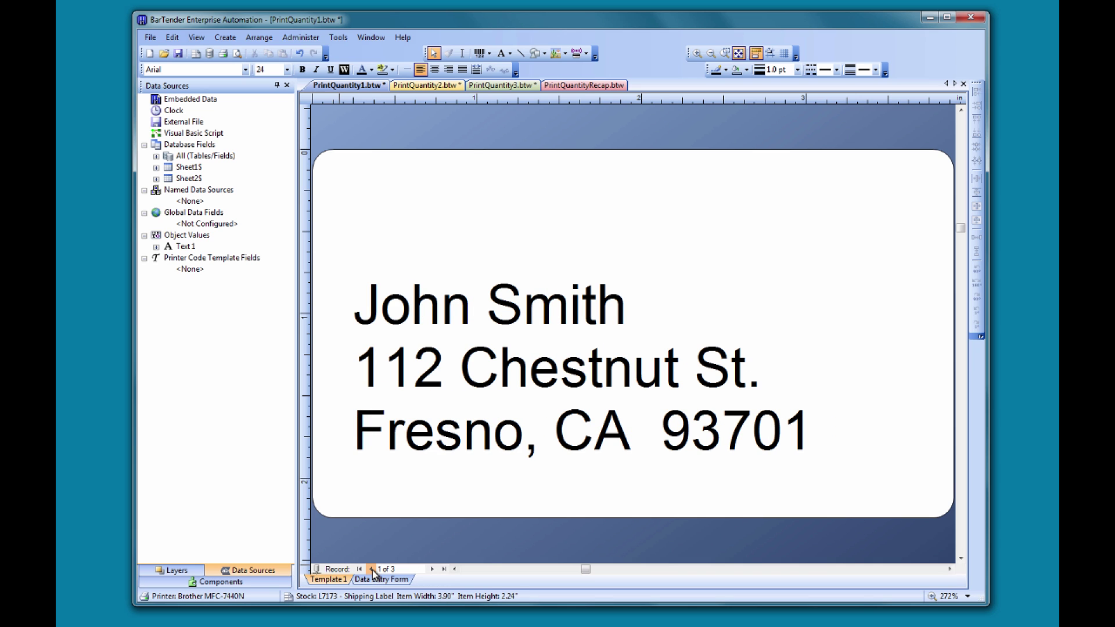
# Set Copies to 2 in the Print dialog and preview the six-label sheet.
pyautogui.click(151, 38)
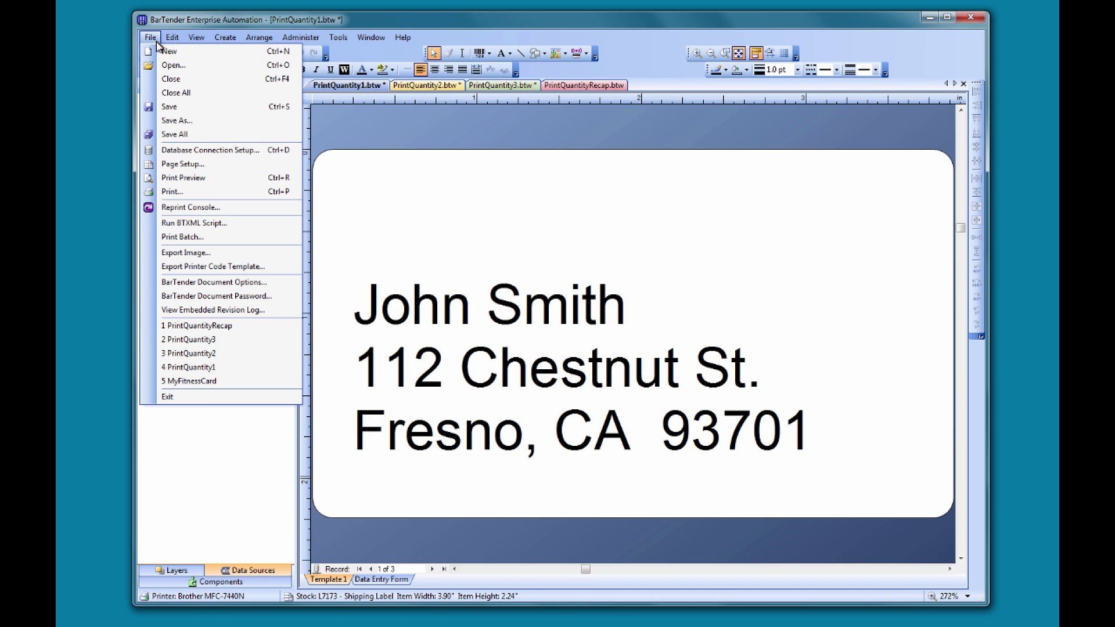
pyautogui.click(168, 192)
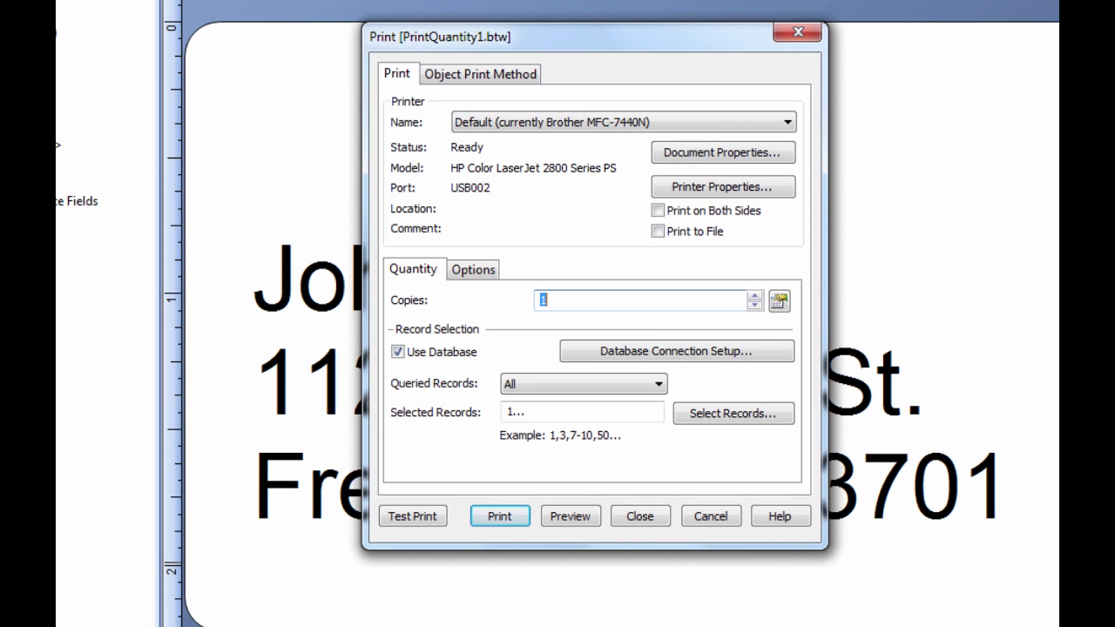
pyautogui.click(755, 297)
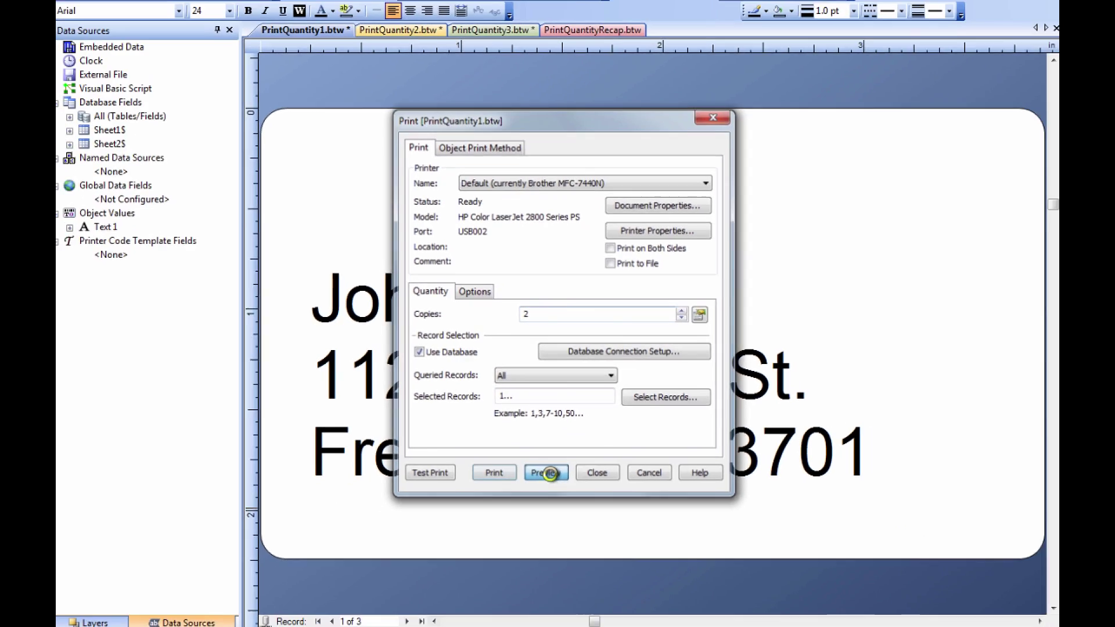
pyautogui.click(572, 516)
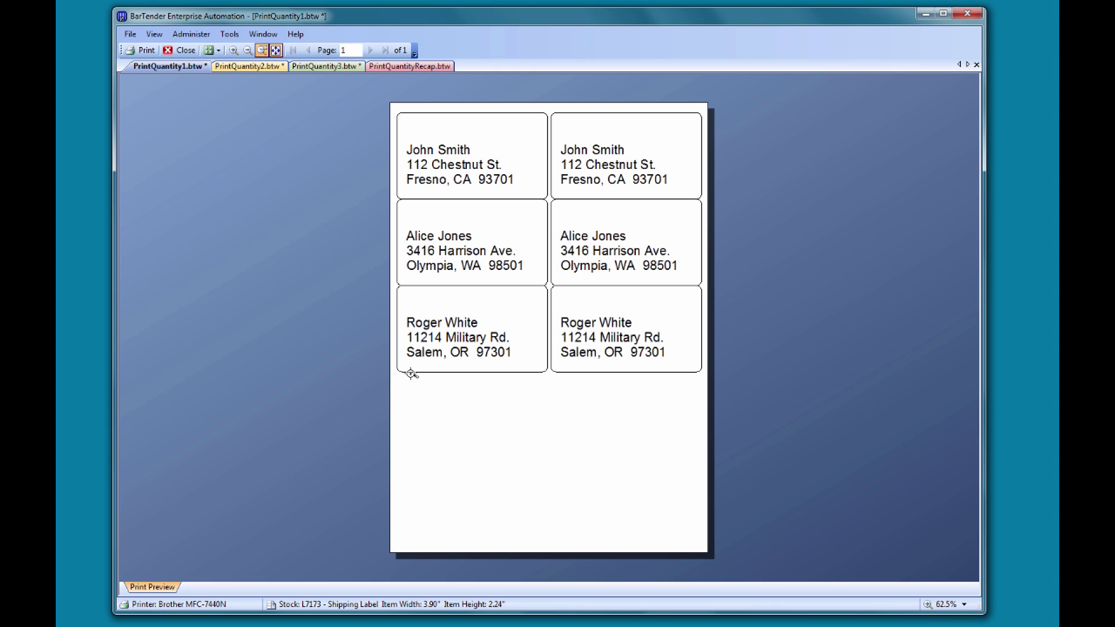
# Close the preview and bring up PrintQuantity2's data entry form for editing.
pyautogui.click(185, 51)
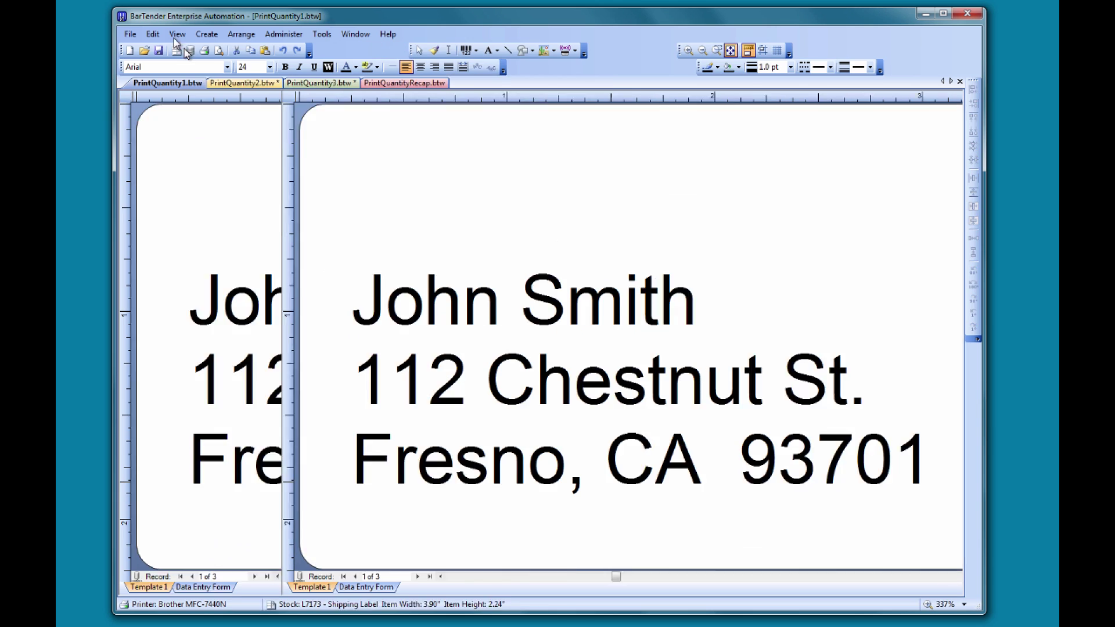
pyautogui.click(405, 84)
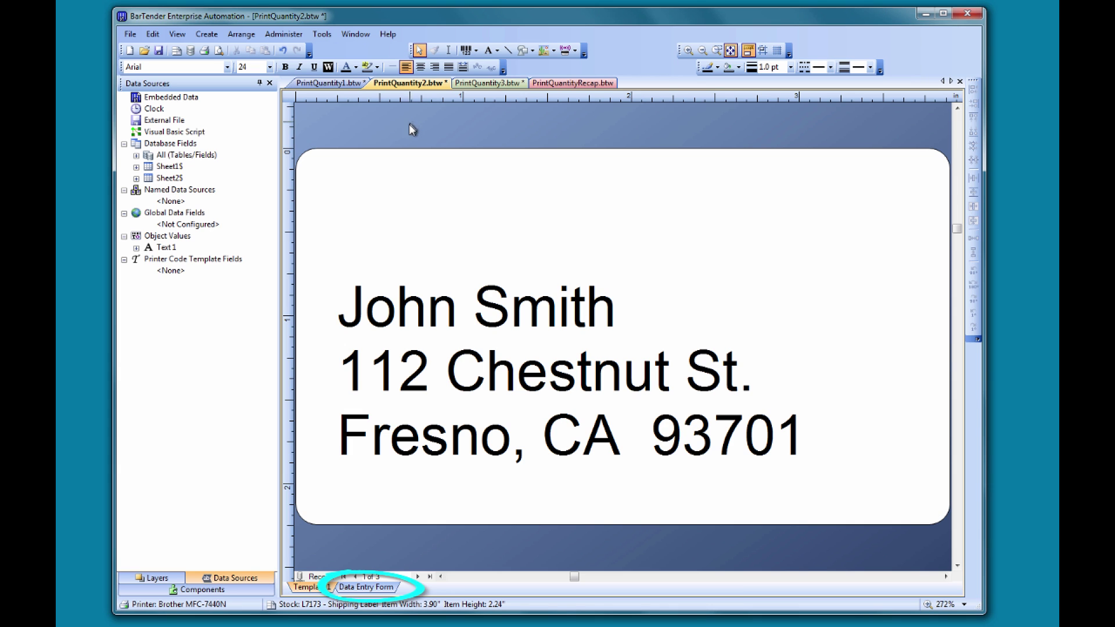
pyautogui.click(362, 587)
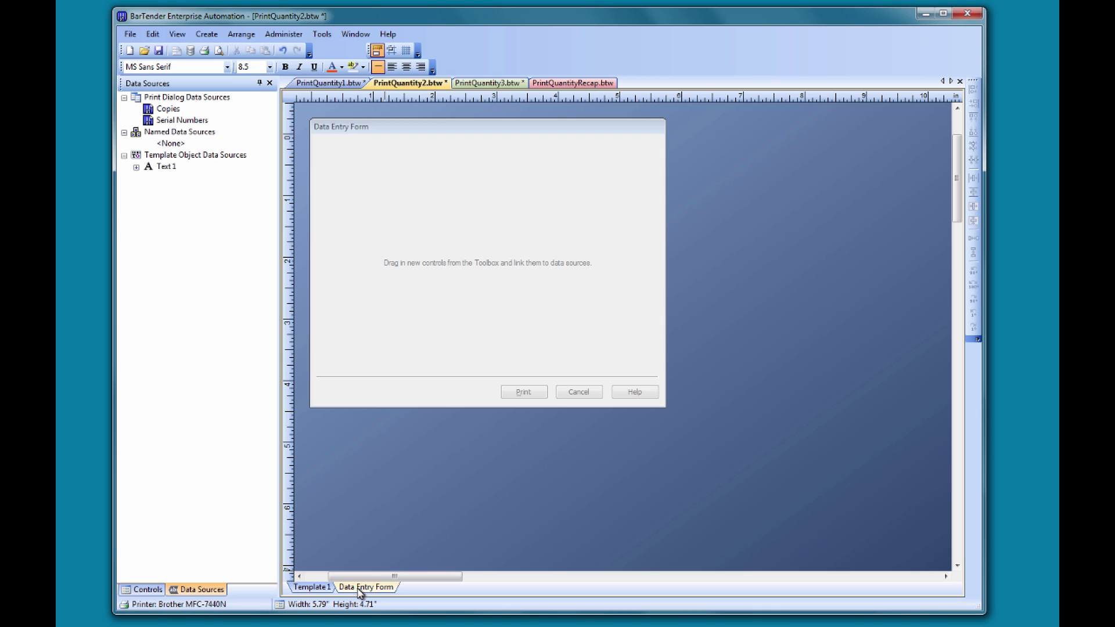
# Place a text input box on the form and link it to the Copies quantity.
pyautogui.click(156, 589)
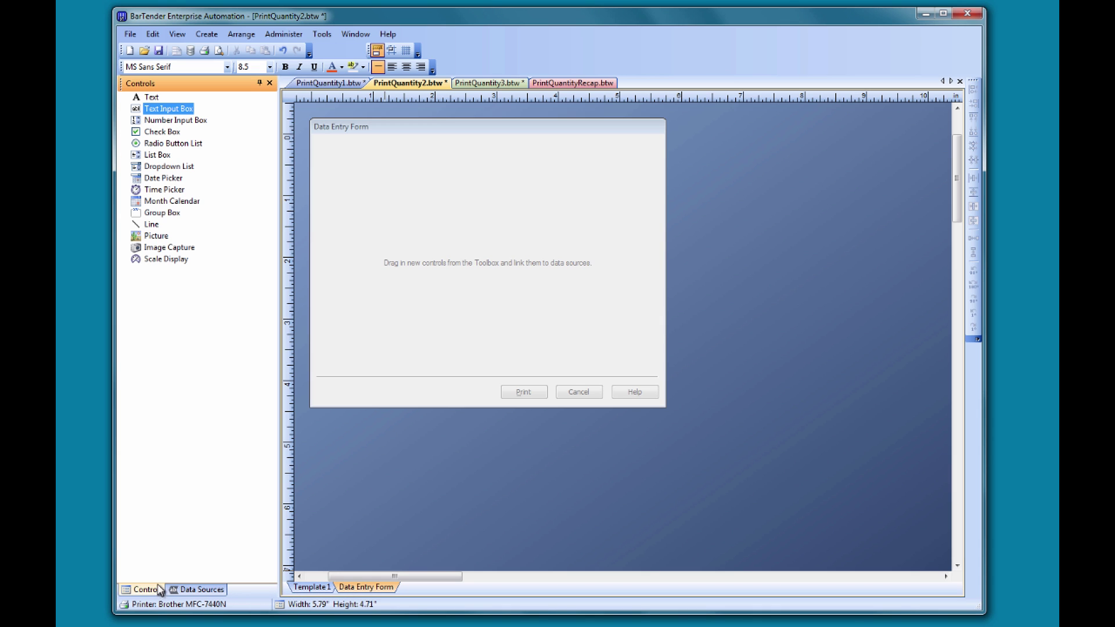
pyautogui.moveTo(176, 109); pyautogui.dragTo(450, 271)
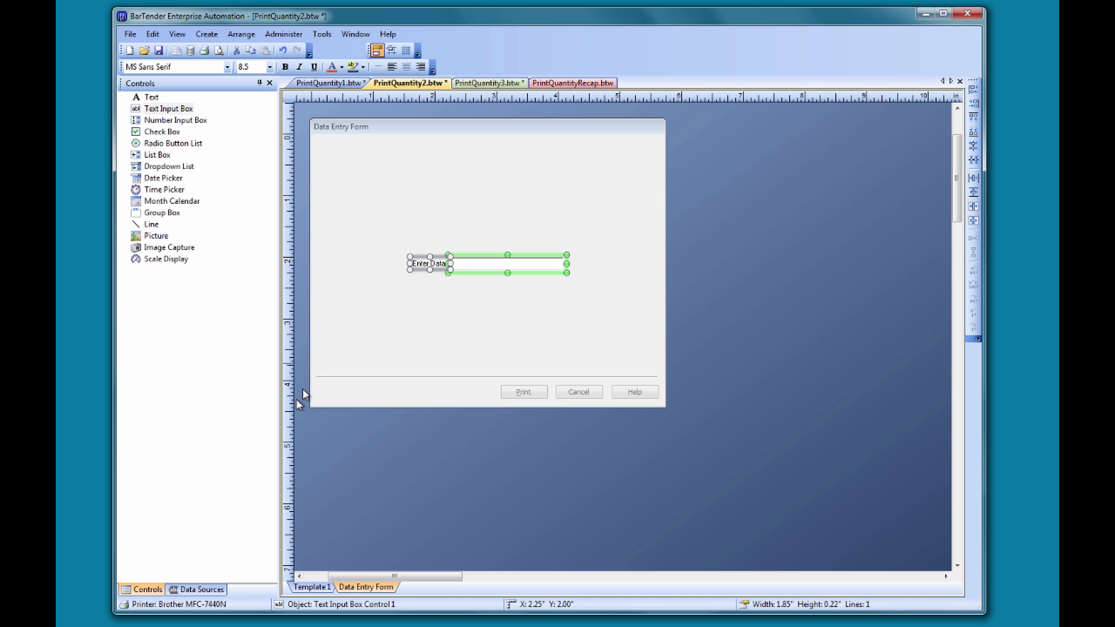
pyautogui.click(219, 589)
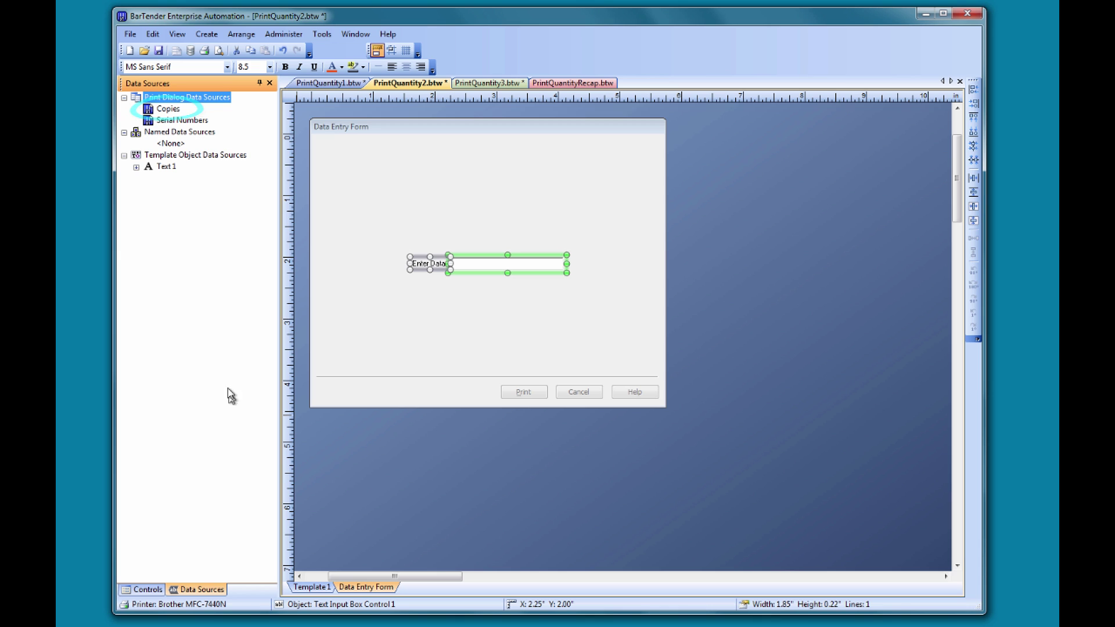
pyautogui.moveTo(168, 109); pyautogui.dragTo(500, 264)
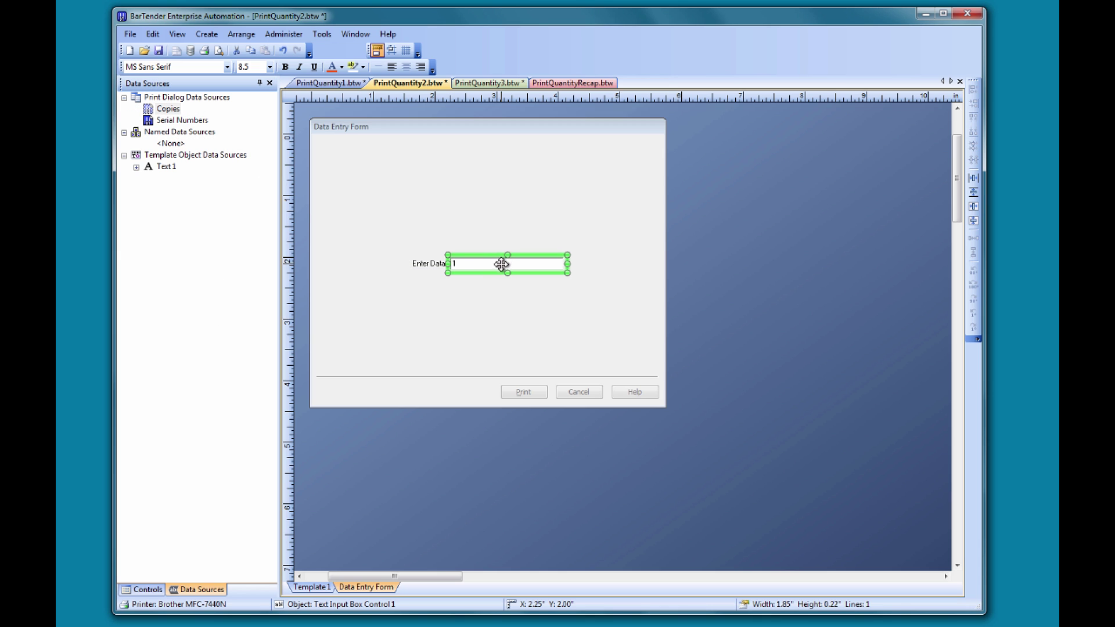
# Preview PrintQuantity2 with quantity 3 entered on the data entry form, giving nine labels.
pyautogui.click(310, 588)
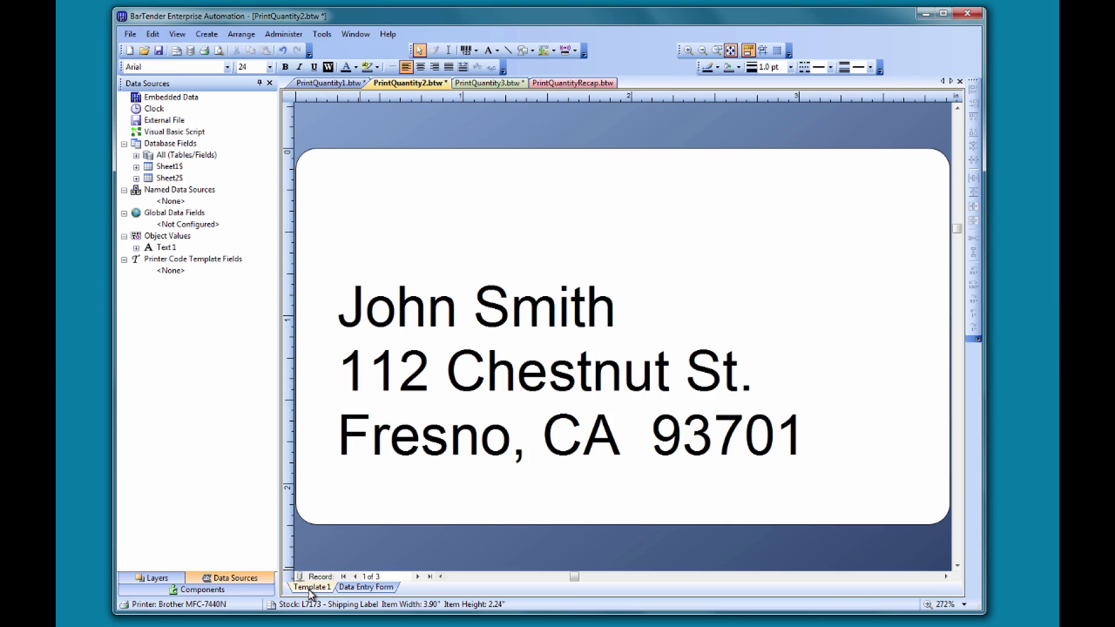
pyautogui.click(132, 34)
pyautogui.click(139, 189)
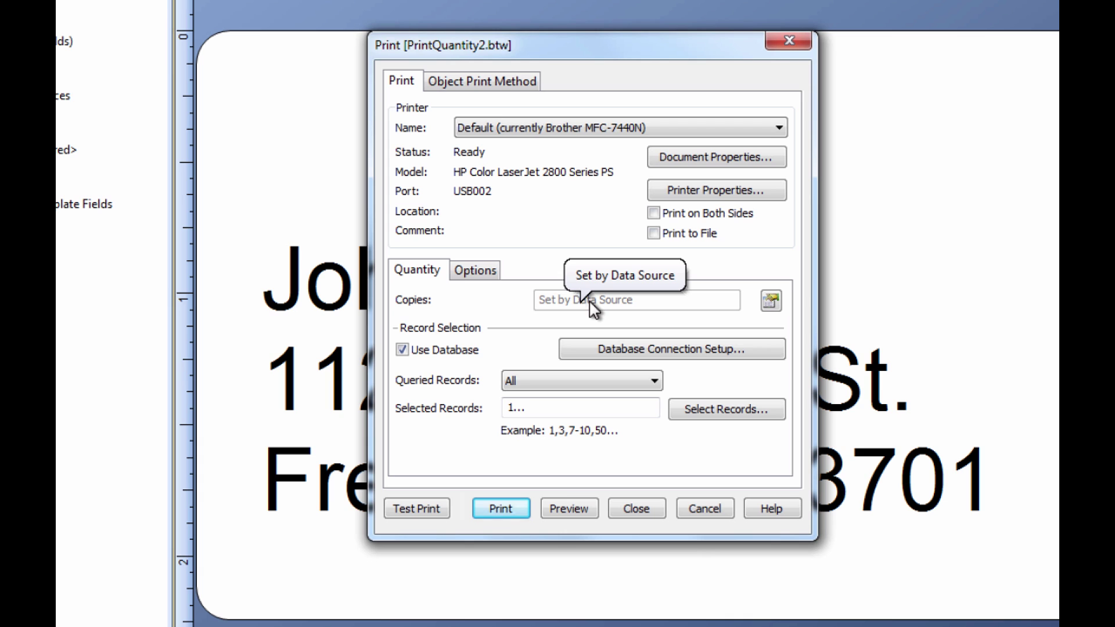
pyautogui.click(567, 509)
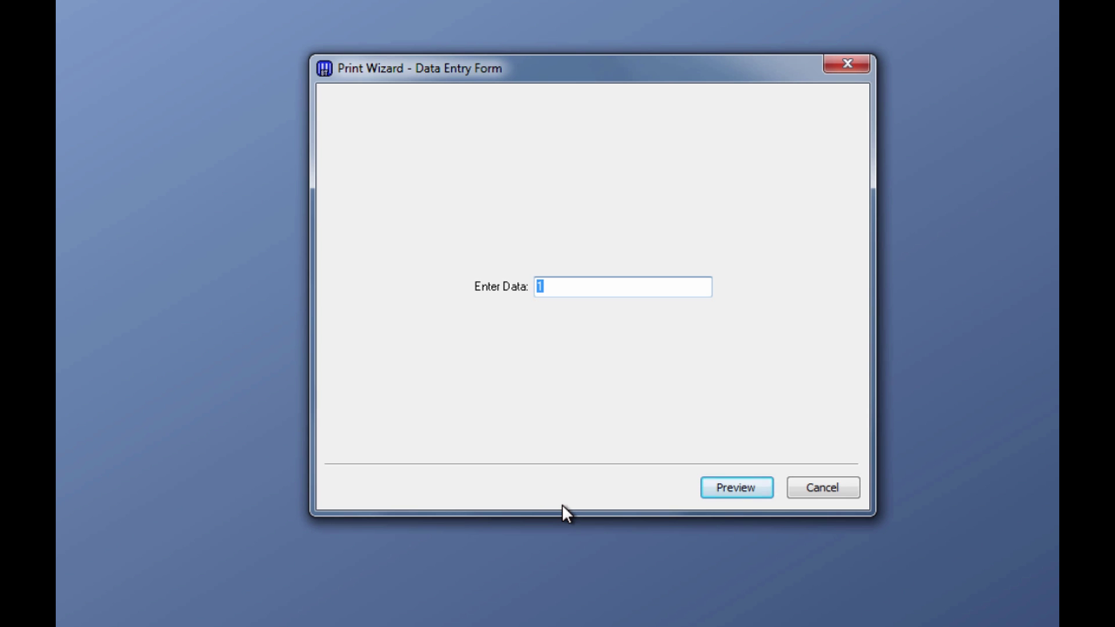
pyautogui.write('3')
pyautogui.click(713, 490)
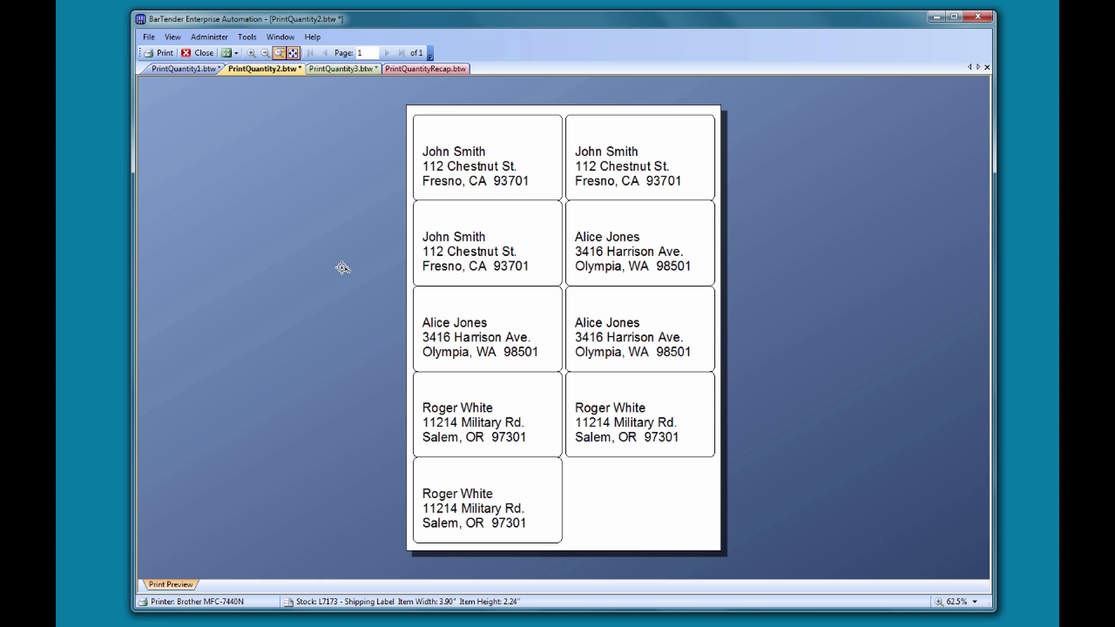
# Close the print preview and switch to the PrintQuantity3 label.
pyautogui.click(201, 54)
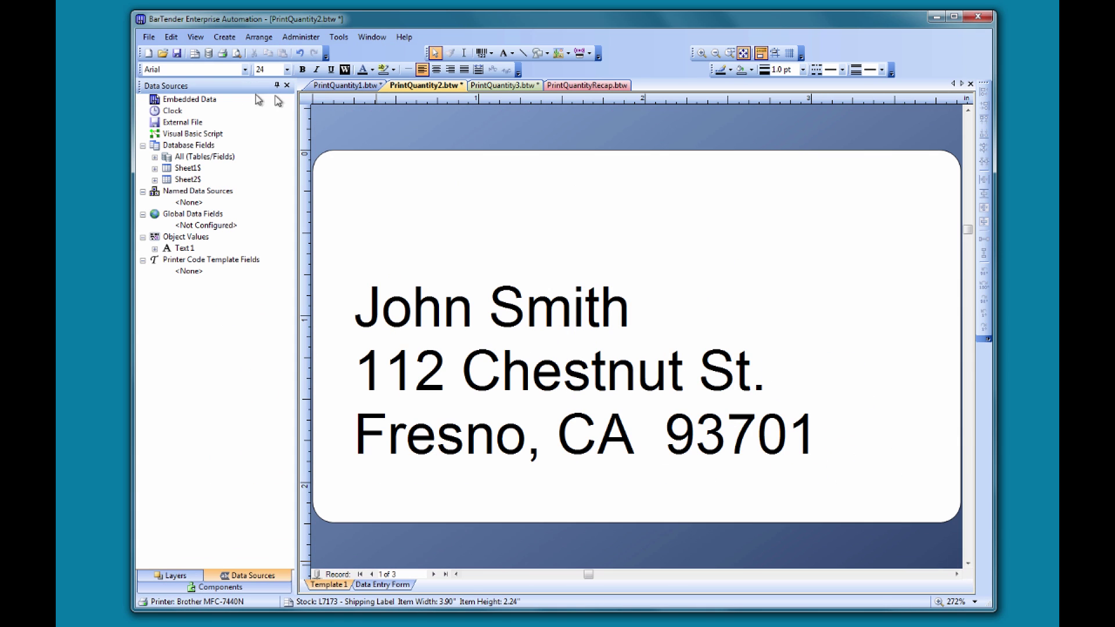
pyautogui.click(500, 88)
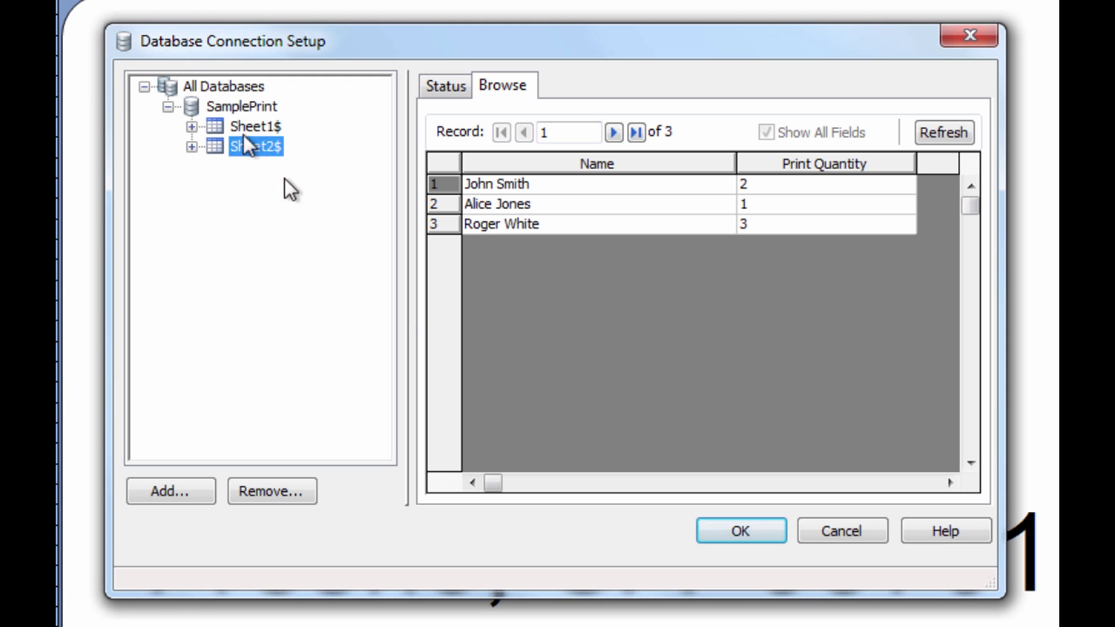
# Draw PrintQuantity3's copy count from the Sheet2$.Print Quantity field and preview the 2, 1, 3 labels.
pyautogui.click(739, 533)
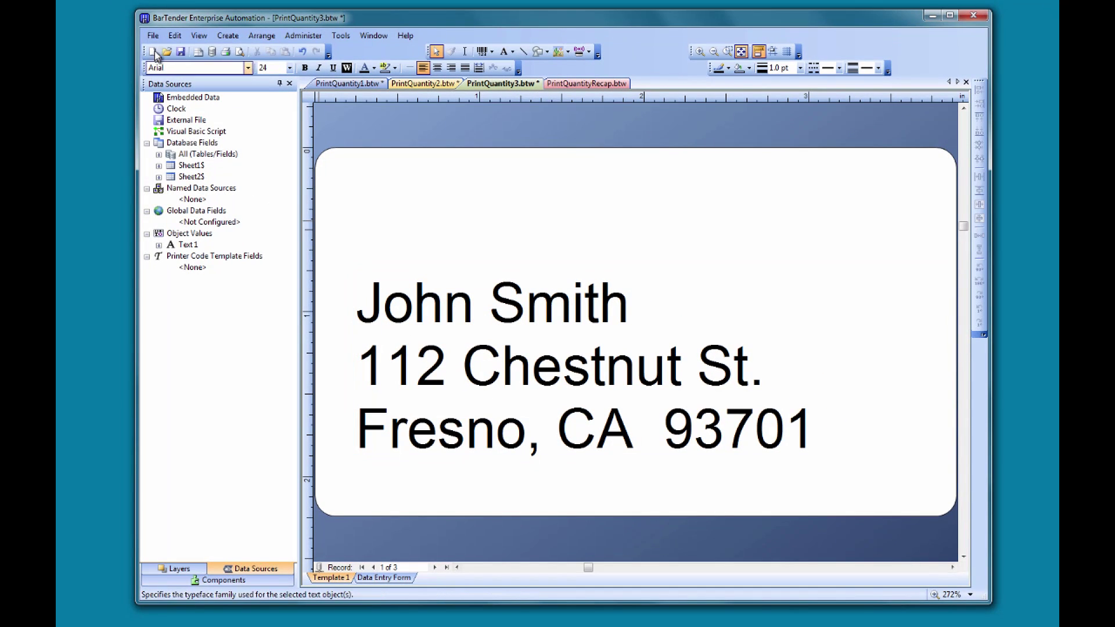
pyautogui.click(154, 37)
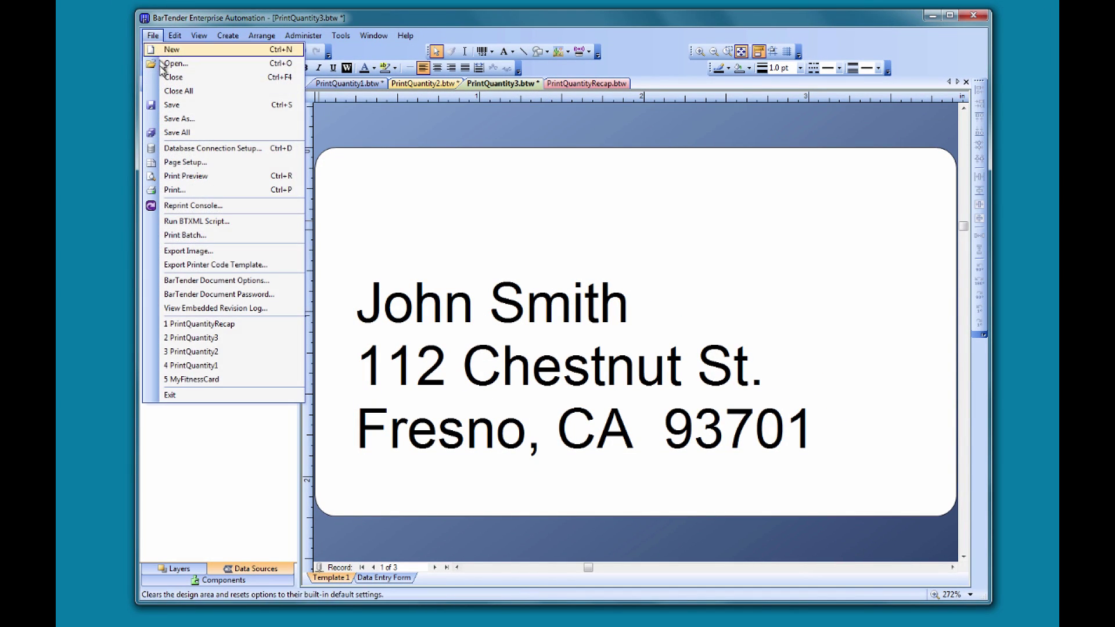
pyautogui.click(168, 189)
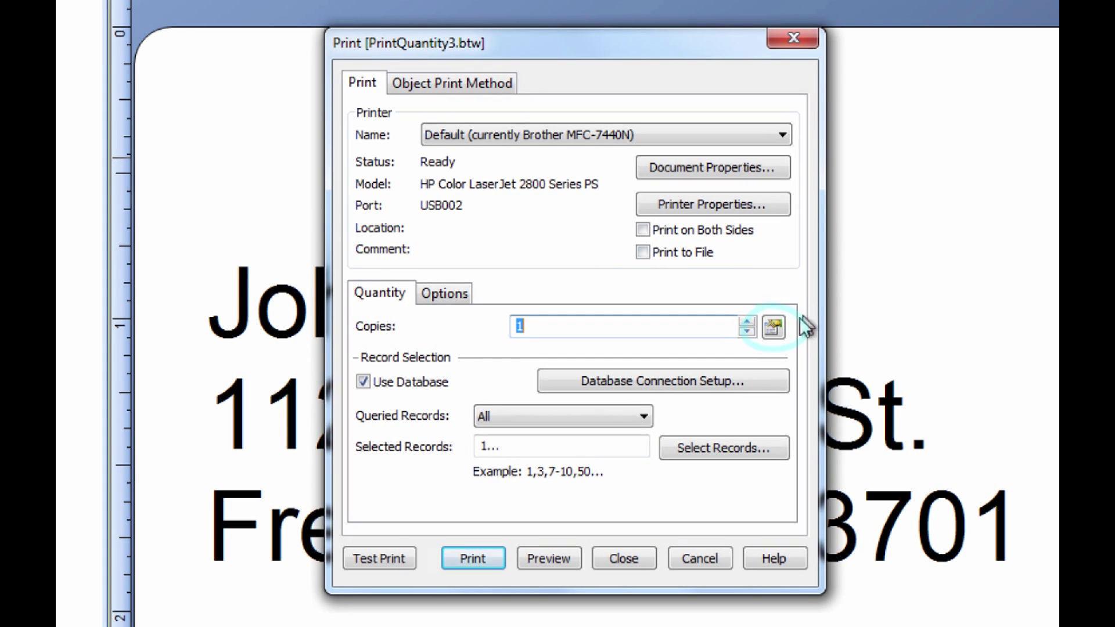
pyautogui.click(781, 329)
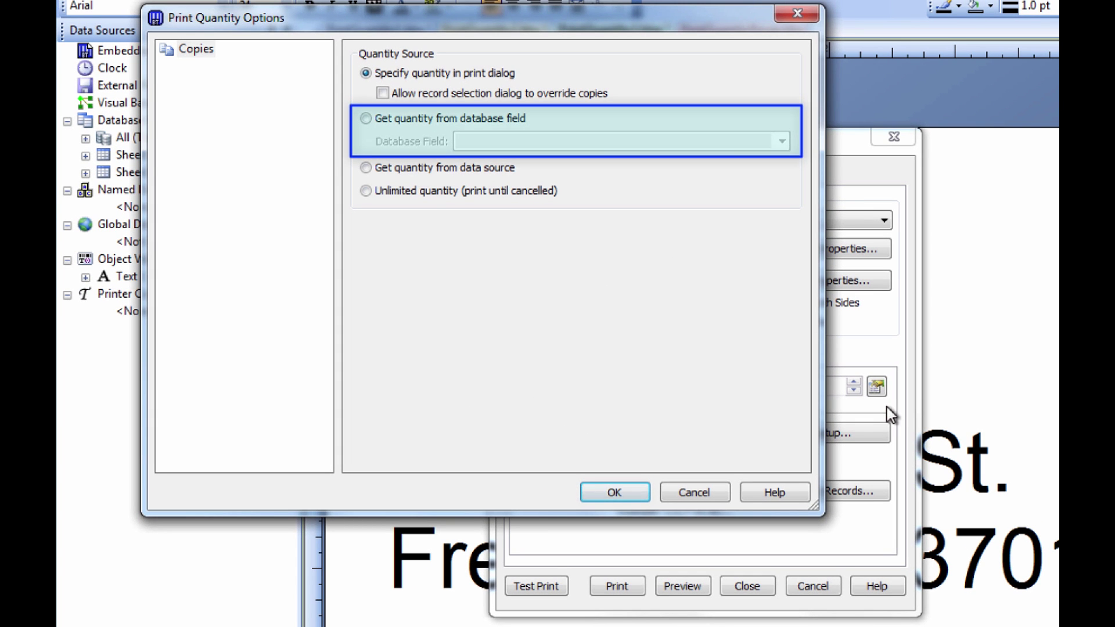
pyautogui.click(365, 118)
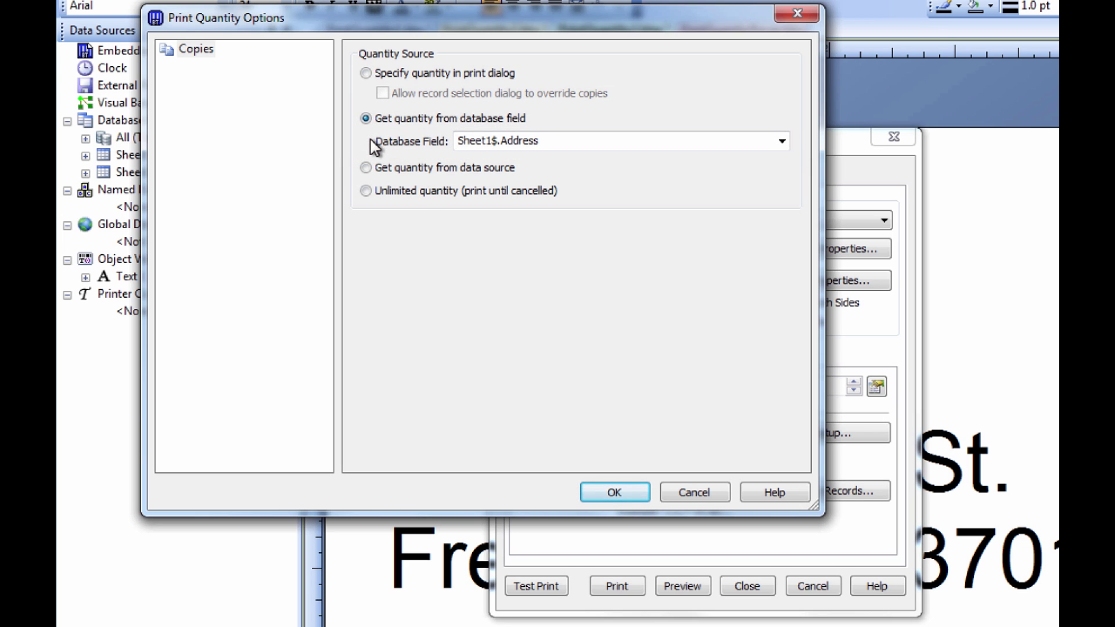
pyautogui.click(782, 142)
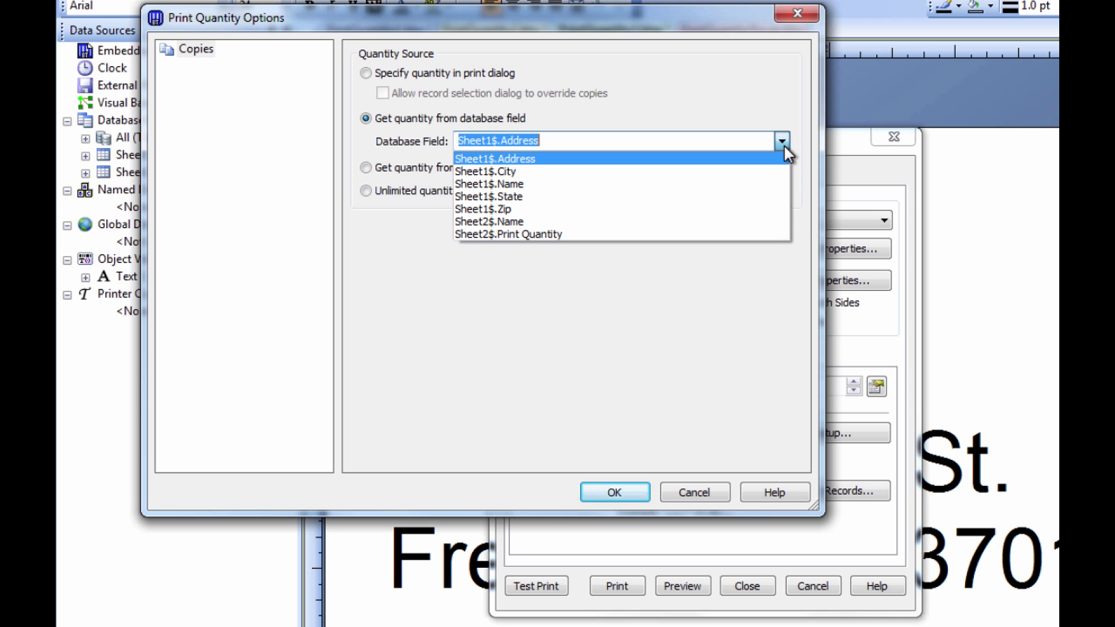
pyautogui.click(753, 235)
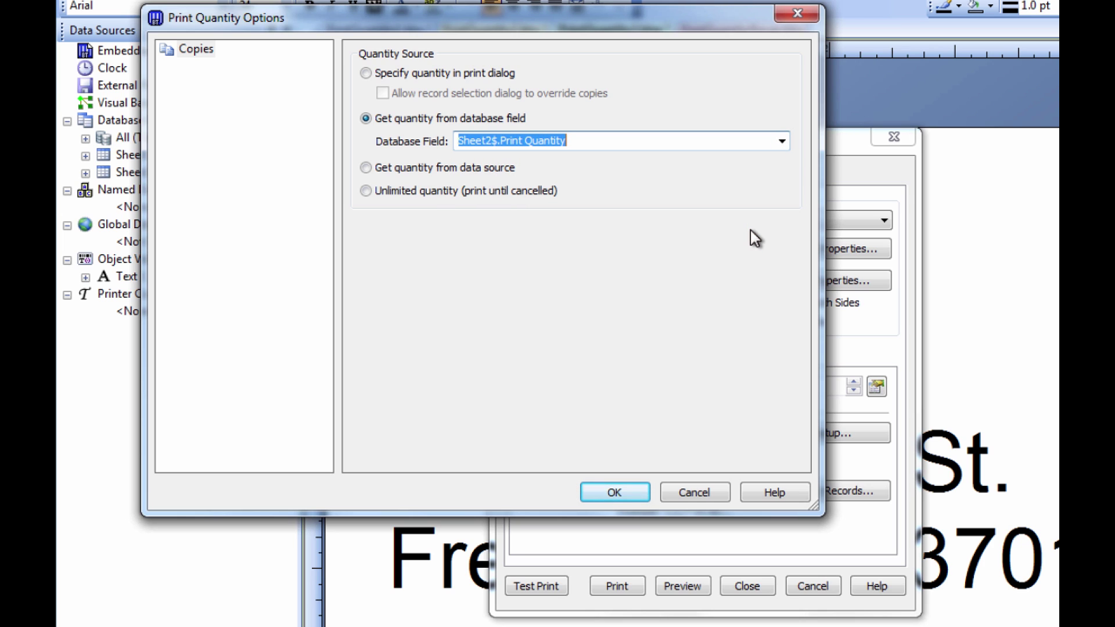
pyautogui.click(637, 490)
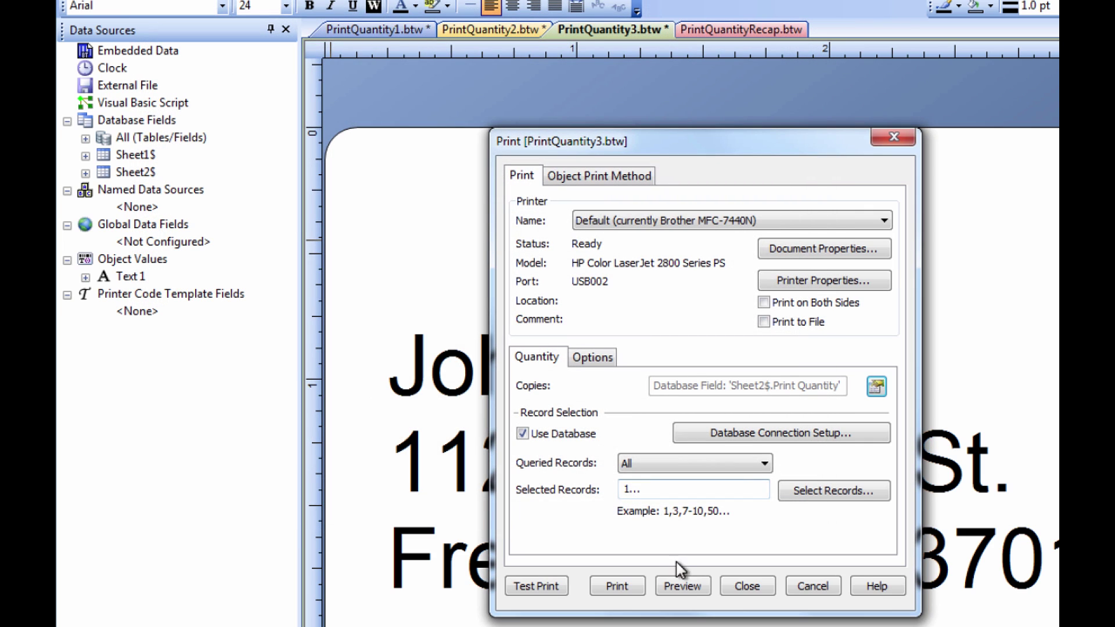
pyautogui.click(682, 586)
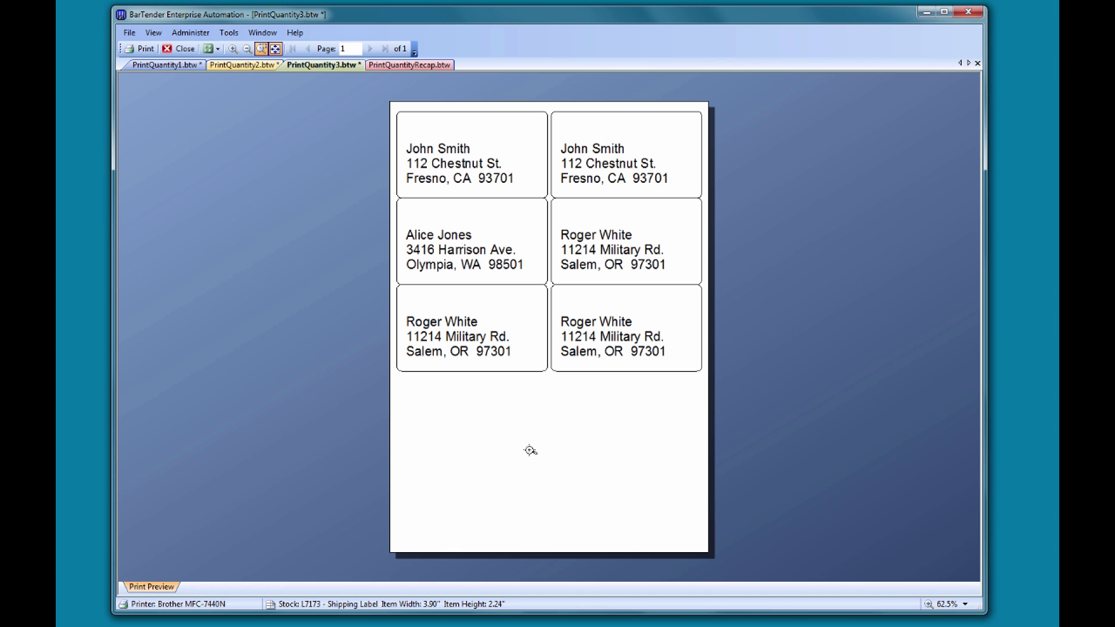
# Close the preview, switch to the blank PrintQuantityRecap.btw label, and show the Help menu.
pyautogui.click(450, 66)
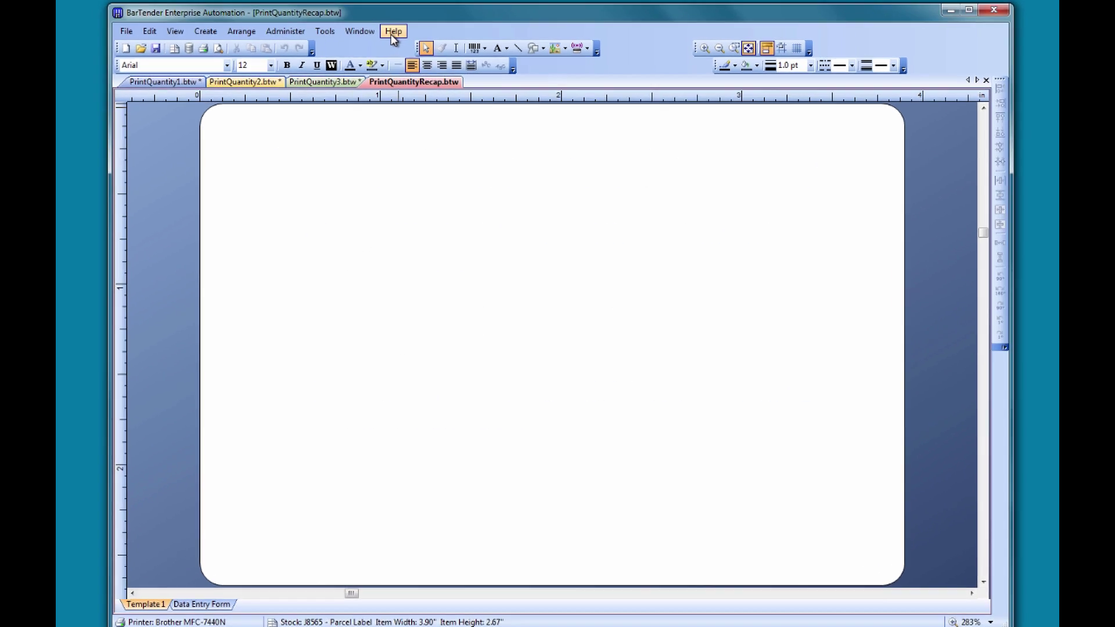
pyautogui.click(387, 32)
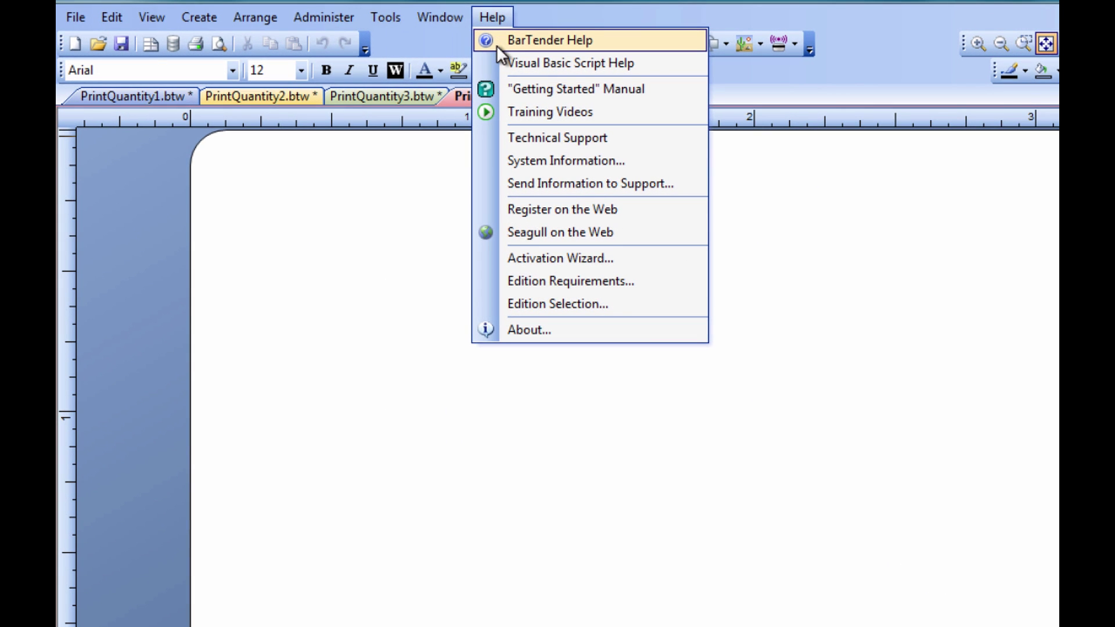